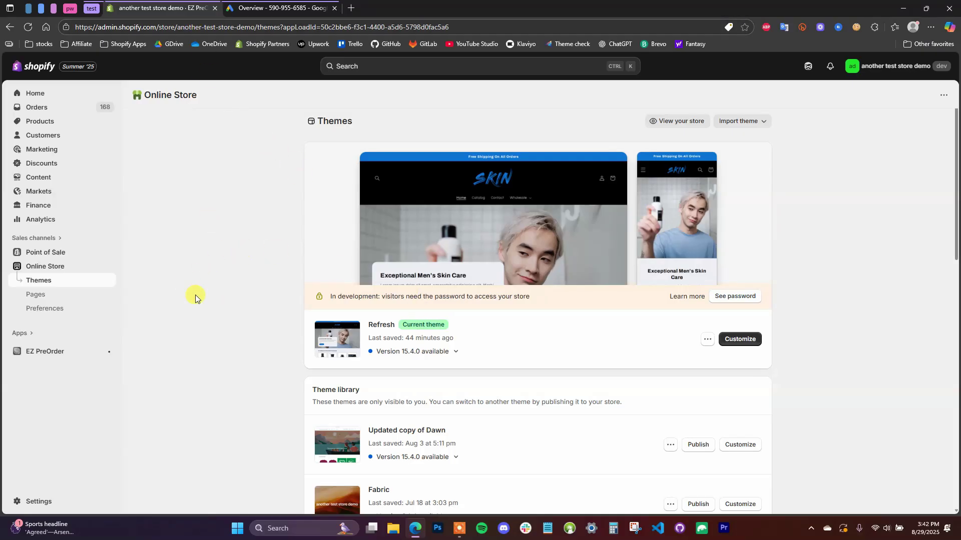
- Glance at the Google Ads overview tab, then return to the Shopify store admin
left_click(273, 9)
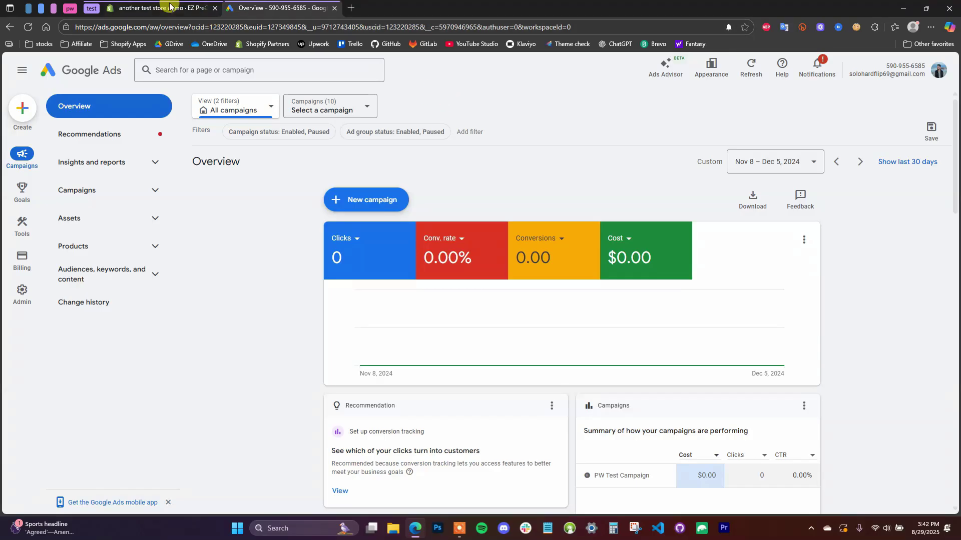
left_click(156, 8)
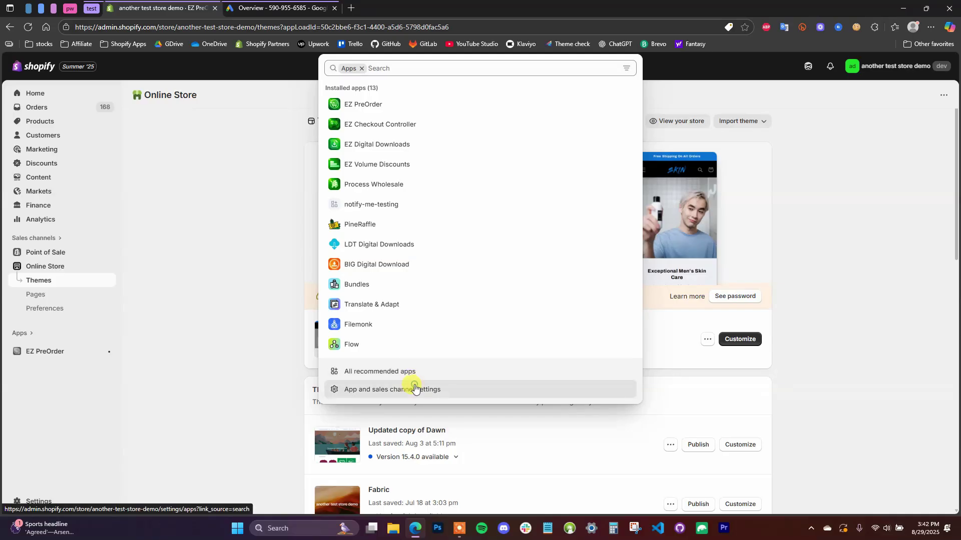
- Go from the store's app settings to the App Store's recommended apps
left_click(414, 389)
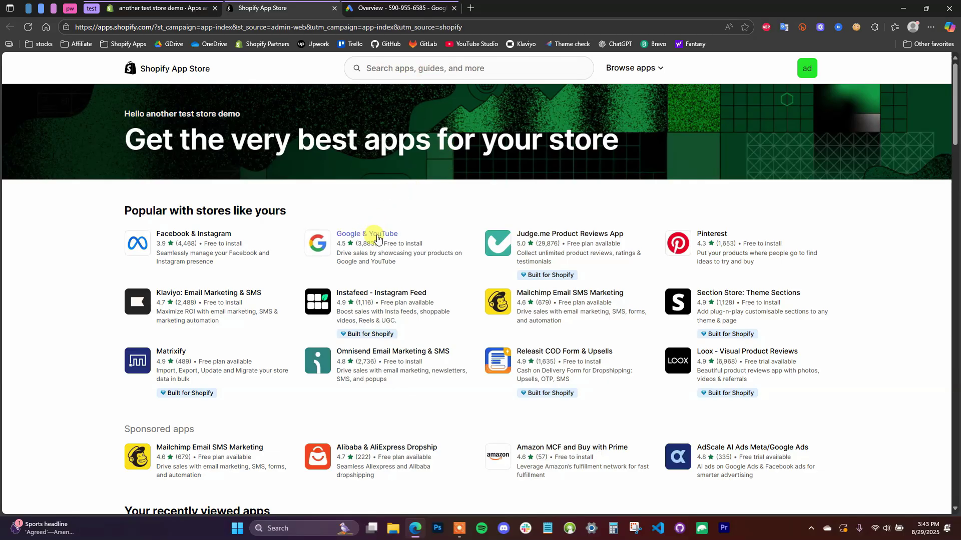
- Search the Shopify App Store for the Google & YouTube app
left_click(448, 63)
type("g")
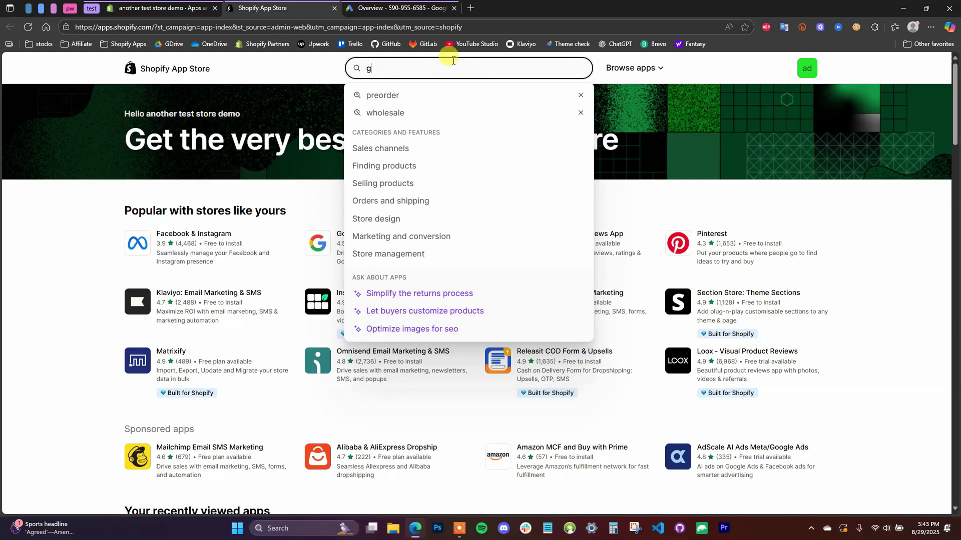
type("oo0gl")
type("gle")
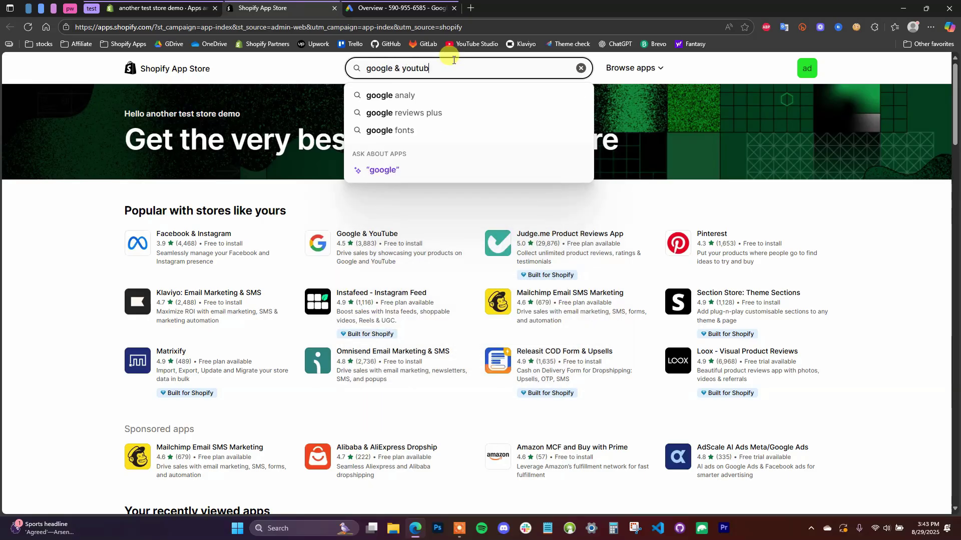
type("e")
key("Return")
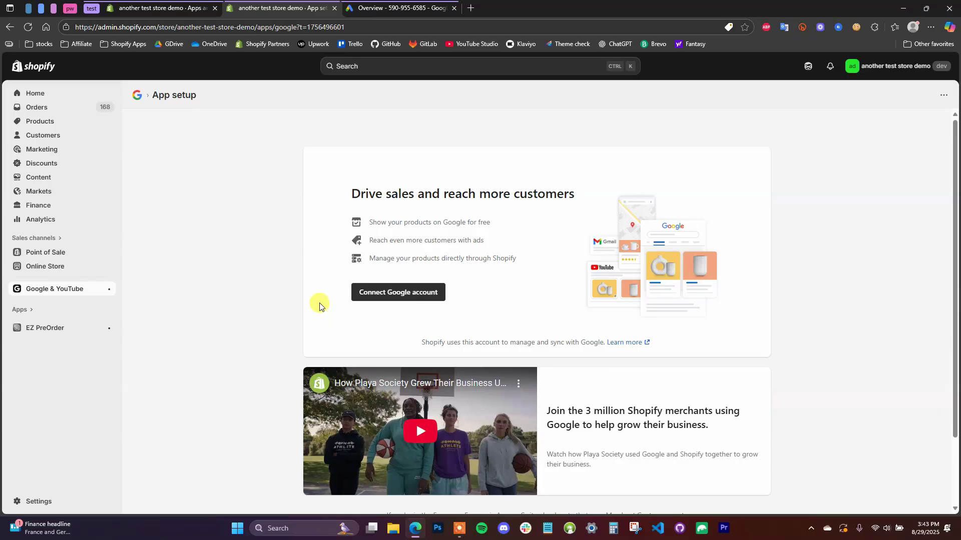
- Link a Google account to the newly installed Google & YouTube app
scroll(316, 285, "down", 2)
scroll(308, 278, "up", 2)
left_click(403, 293)
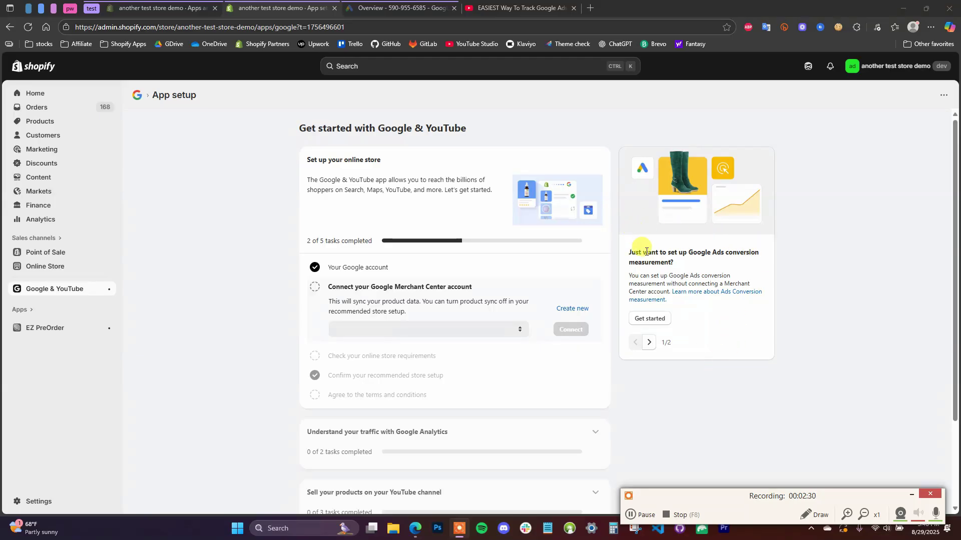
- Start the Ads-only conversion measurement setup via its Get started card
left_click_drag(630, 254, 716, 273)
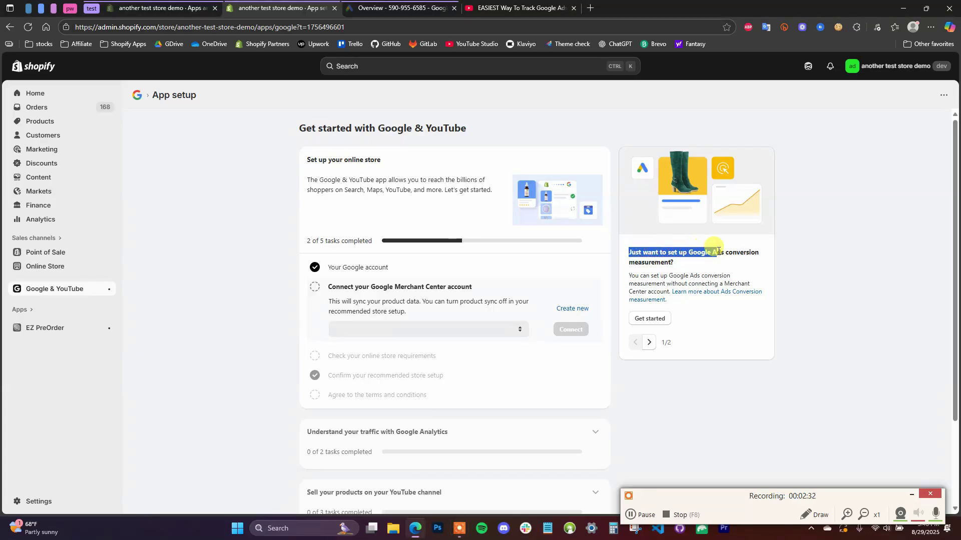
left_click(674, 265)
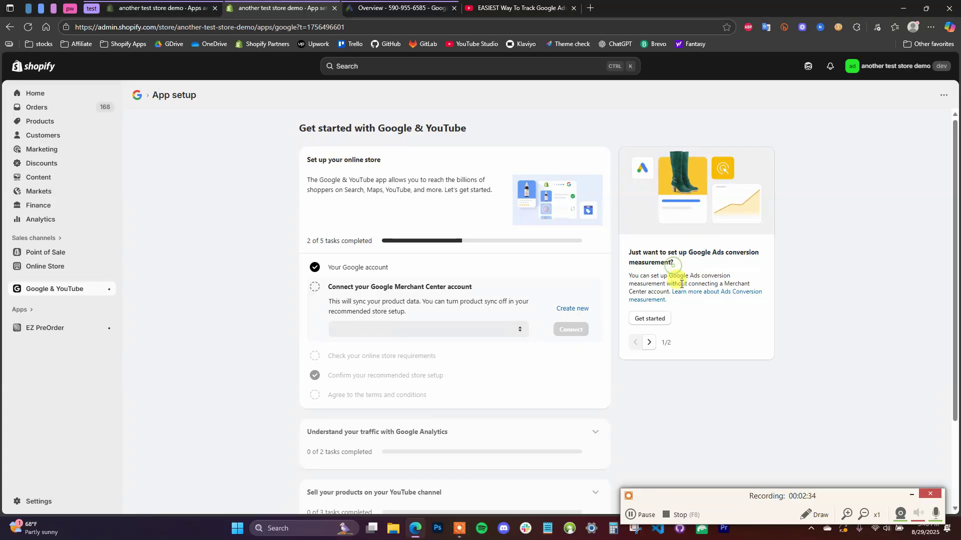
left_click(653, 318)
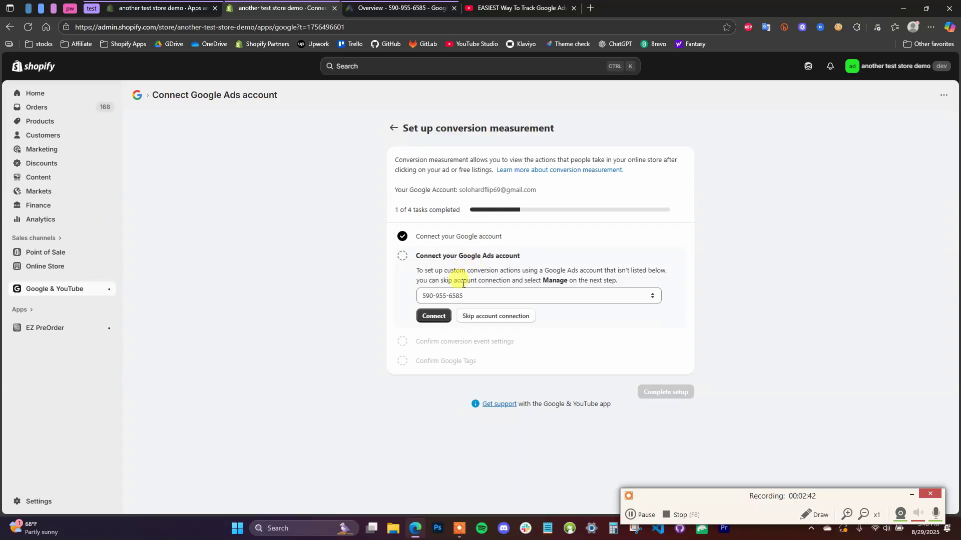
- Pick the existing Google Ads account from the dropdown and connect it
left_click(540, 298)
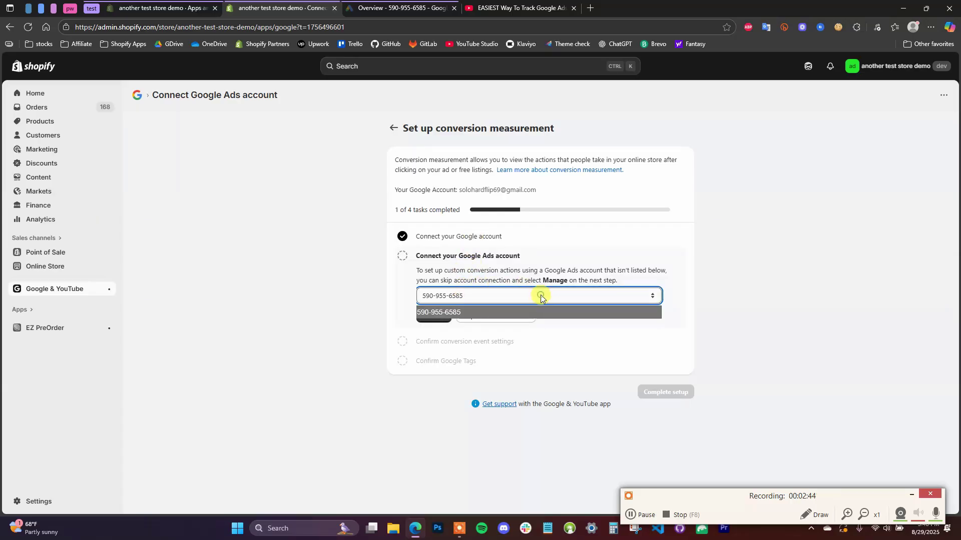
left_click(525, 316)
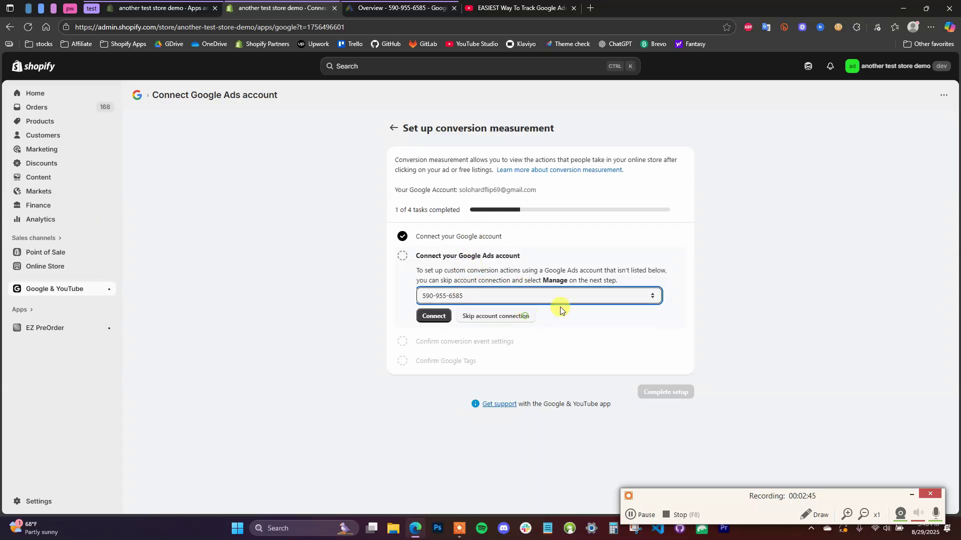
left_click(443, 322)
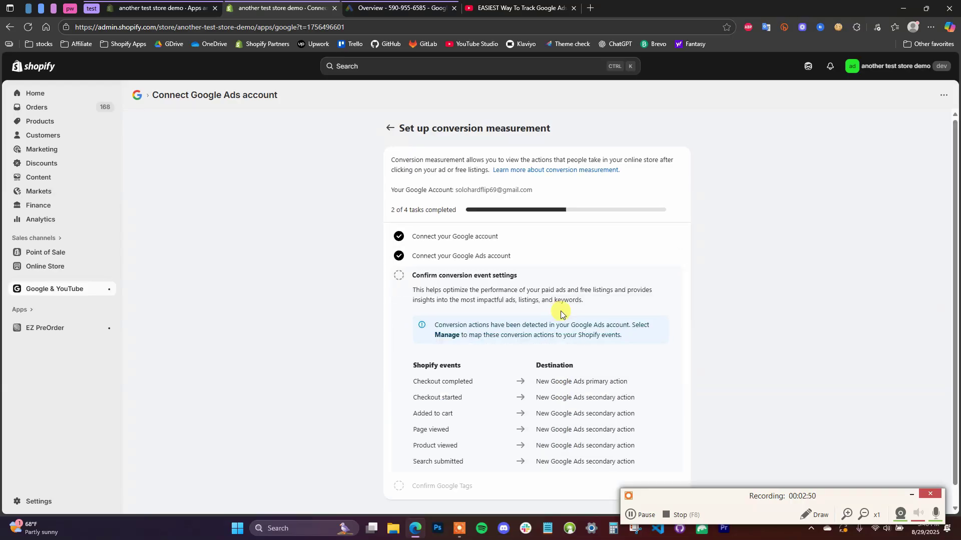
- Review the Shopify event to Google Ads conversion action mapping and confirm it
scroll(550, 296, "down", 1)
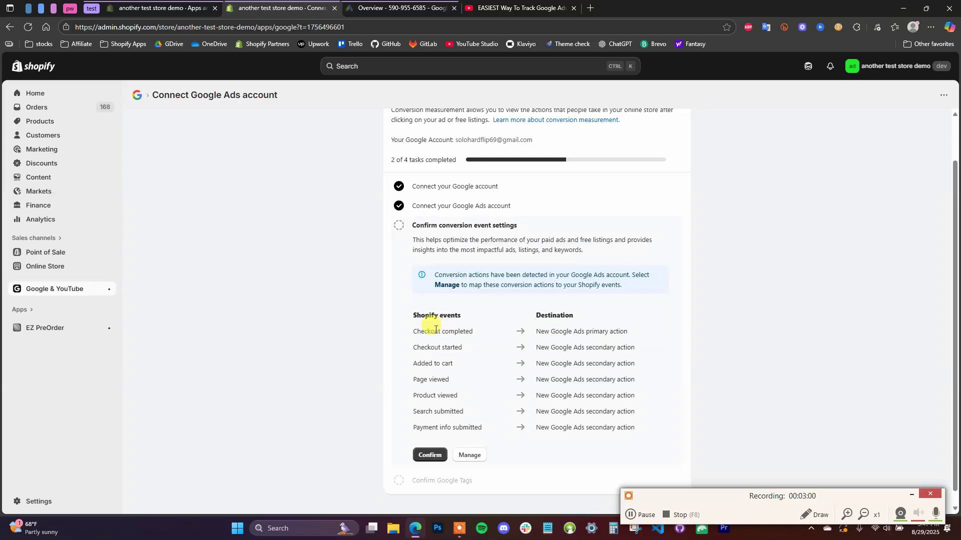
mouse_move(633, 332)
left_mouse_down()
mouse_move(554, 331)
mouse_move(453, 349)
left_mouse_up()
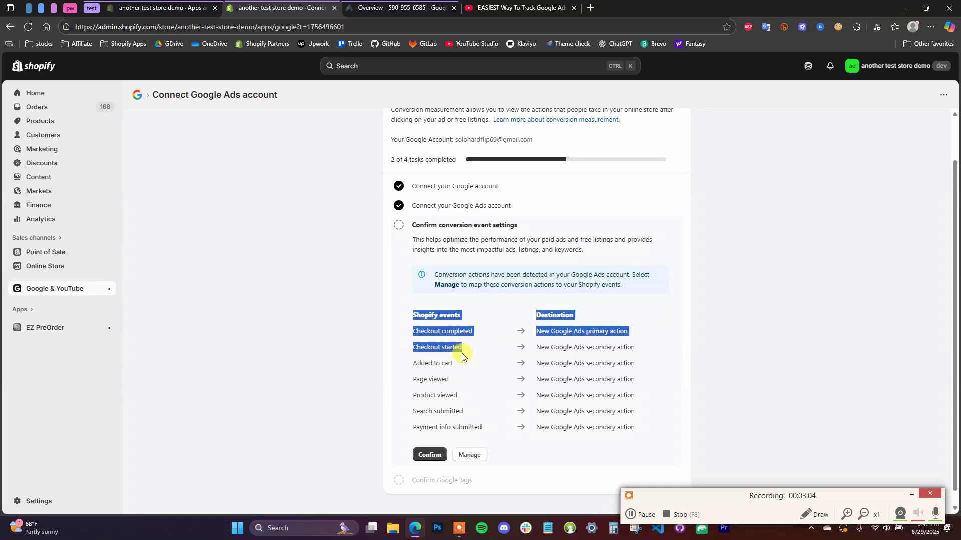
left_click(453, 349)
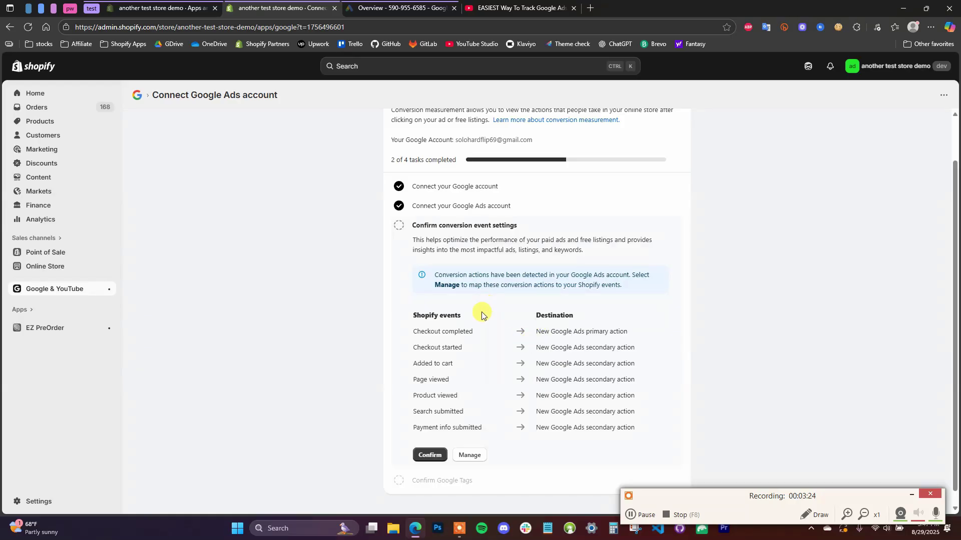
left_click(433, 456)
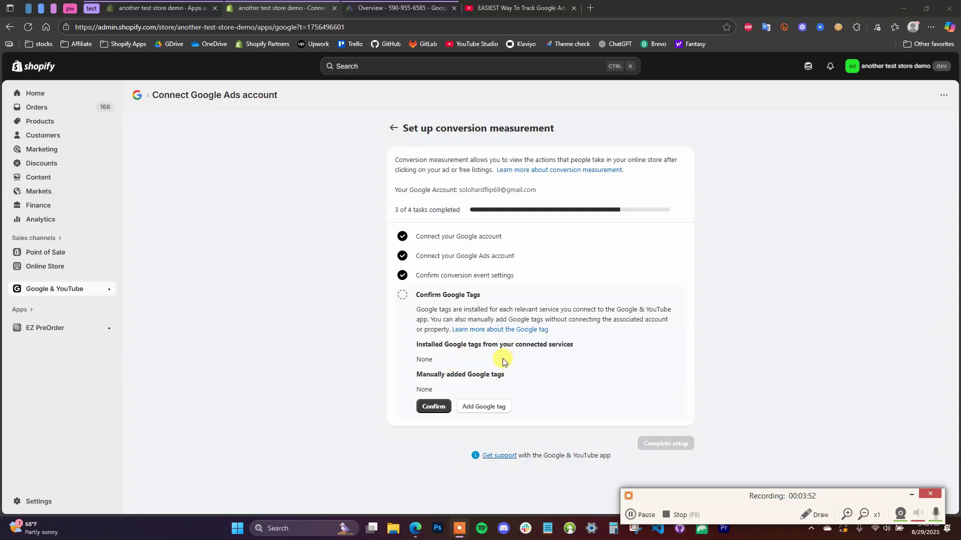
- Confirm the Google tags and complete the conversion measurement setup
left_click(435, 409)
left_click(666, 328)
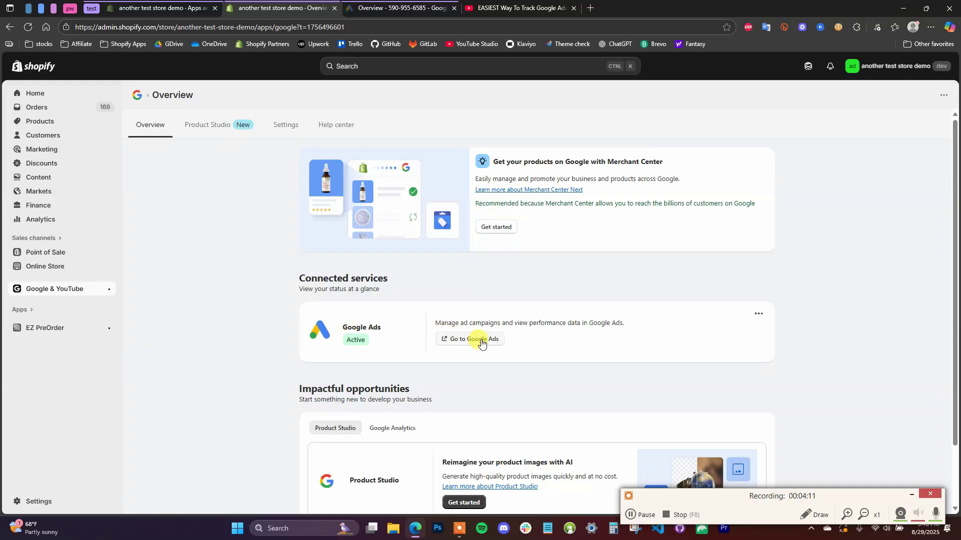
- Follow the Connected services 'Go to Google Ads' link to the Conversions summary
left_click_drag(469, 323, 586, 323)
left_click(585, 322)
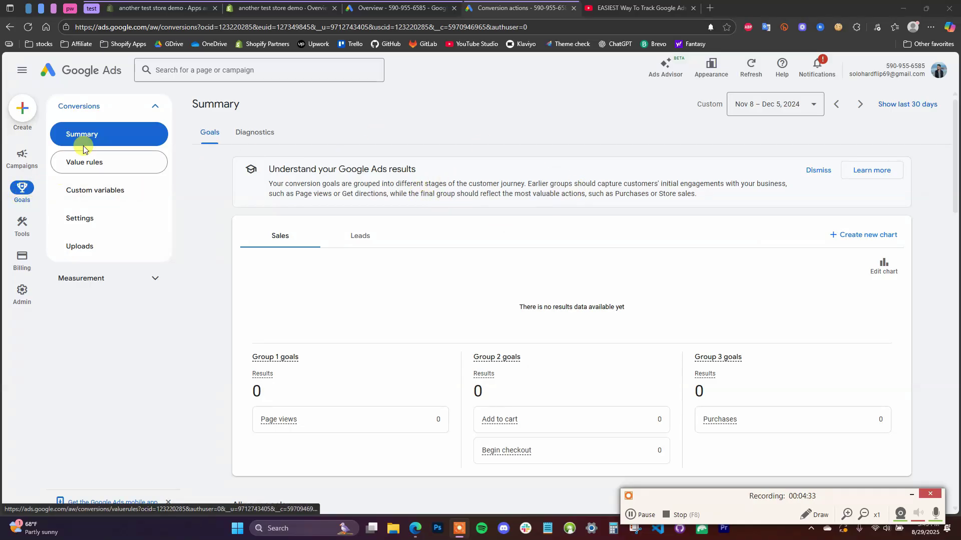
- Collapse and re-expand Conversions in the Google Ads sidebar, then return to Shopify
left_click(155, 109)
left_click(154, 106)
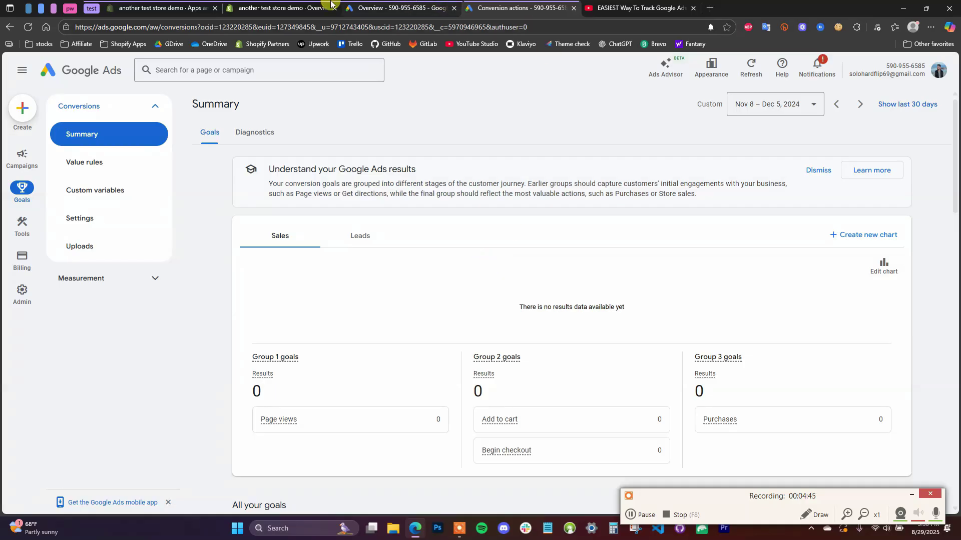
left_click(280, 7)
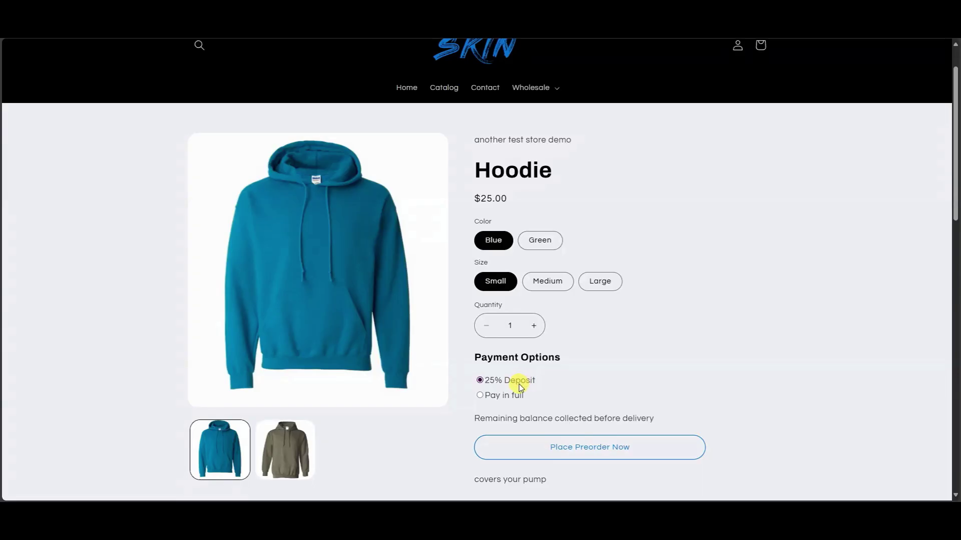
- Place the hoodie preorder using the 25% Deposit payment option
left_click(515, 397)
left_click(521, 381)
left_click(637, 446)
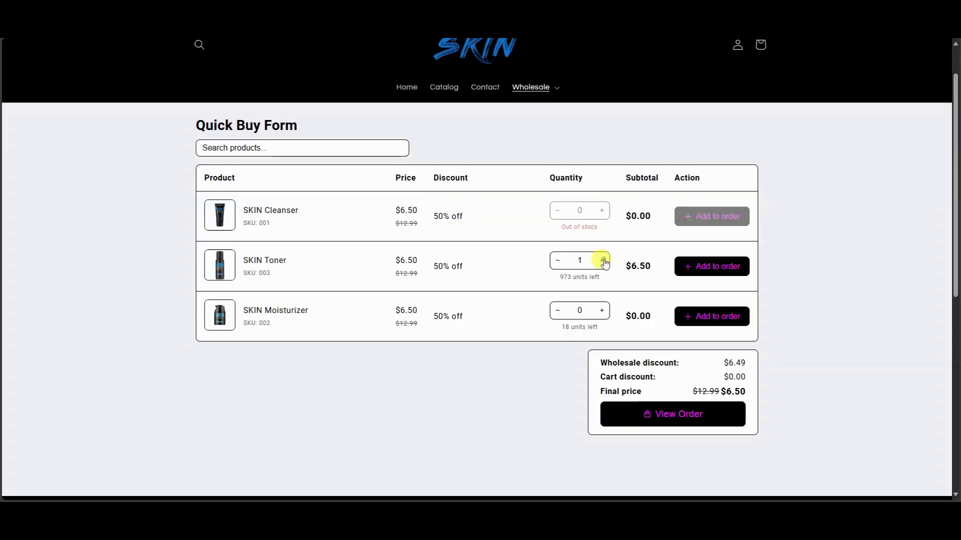
- In Quick Buy, add SKIN Toner (quantity 2) and SKIN Moisturizer to the order
left_click(601, 261)
left_click(688, 273)
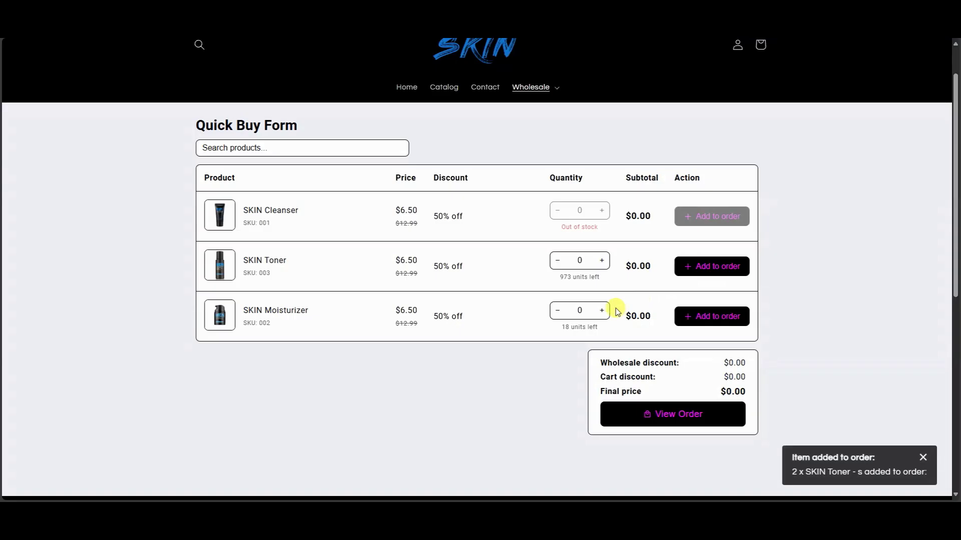
left_click(602, 310)
left_click(686, 315)
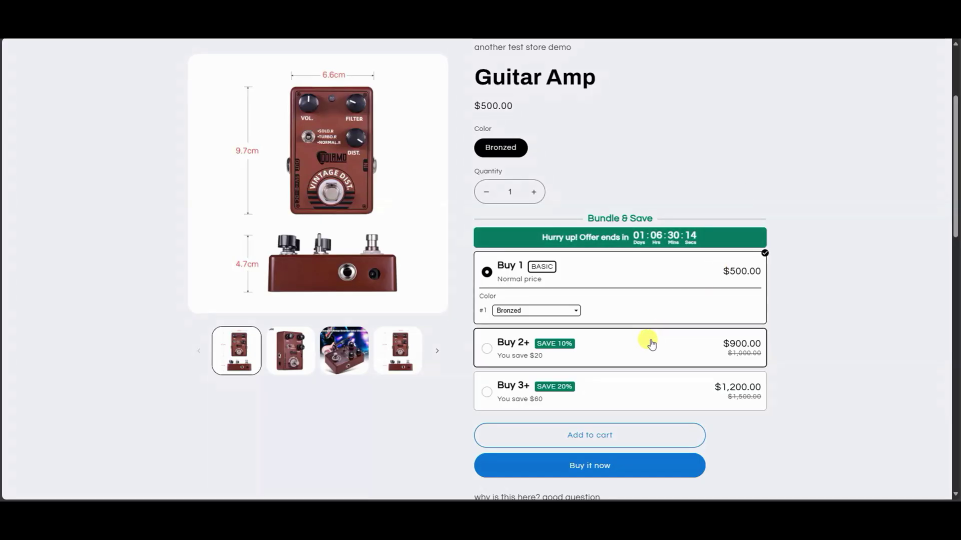
- Pick the Buy 2+ then Buy 3+ bundle, then view EZ Digital Downloads' Digital products list
left_click(650, 345)
left_click(633, 403)
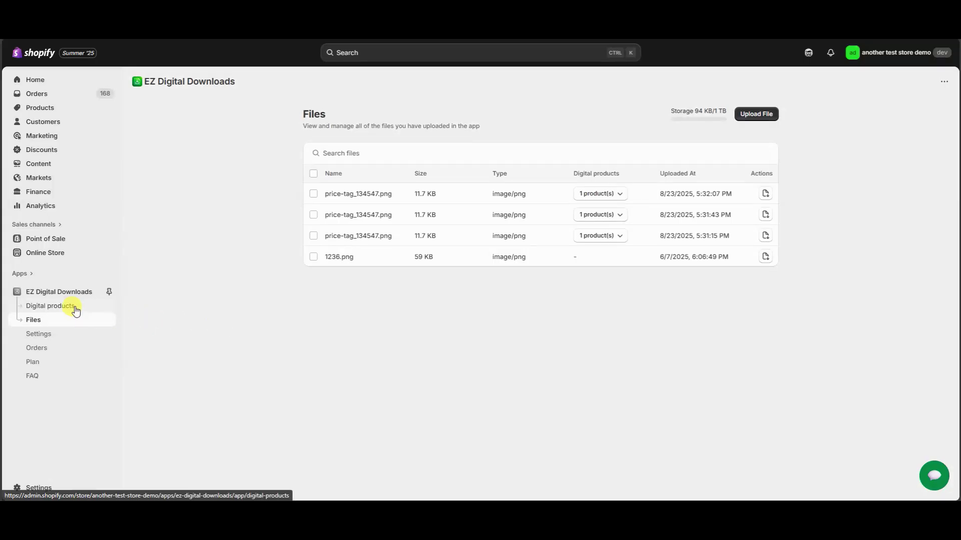
left_click(75, 309)
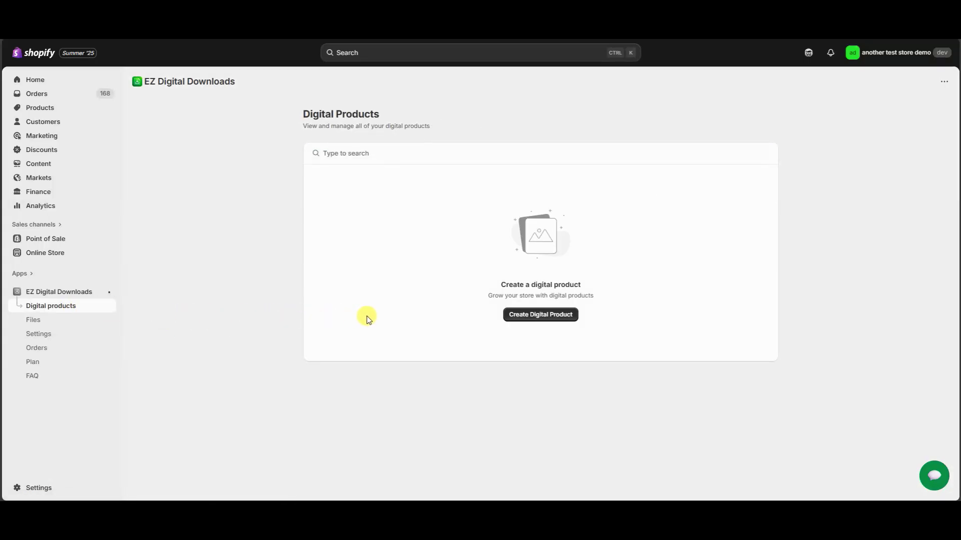